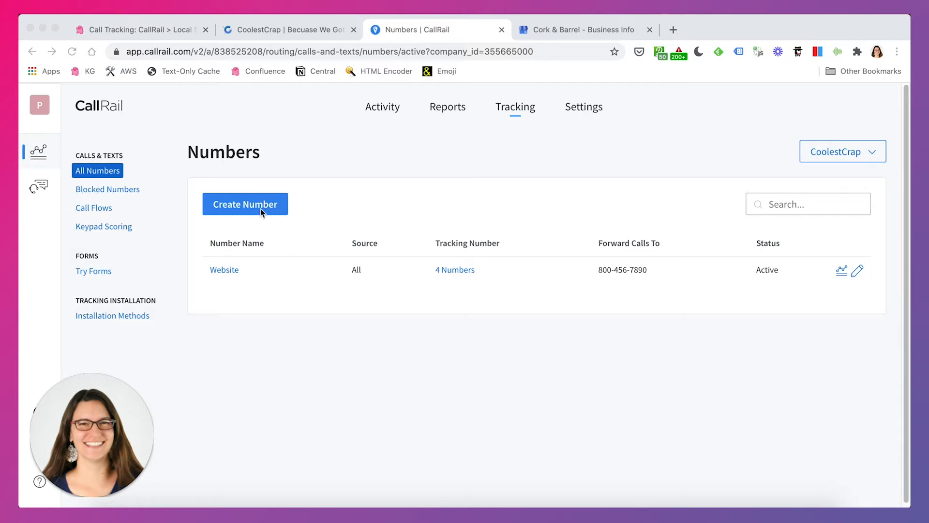
- Start creating a tracking number for online use, displayed somewhere other than the website and not in a Google Ads extension
left_click(260, 208)
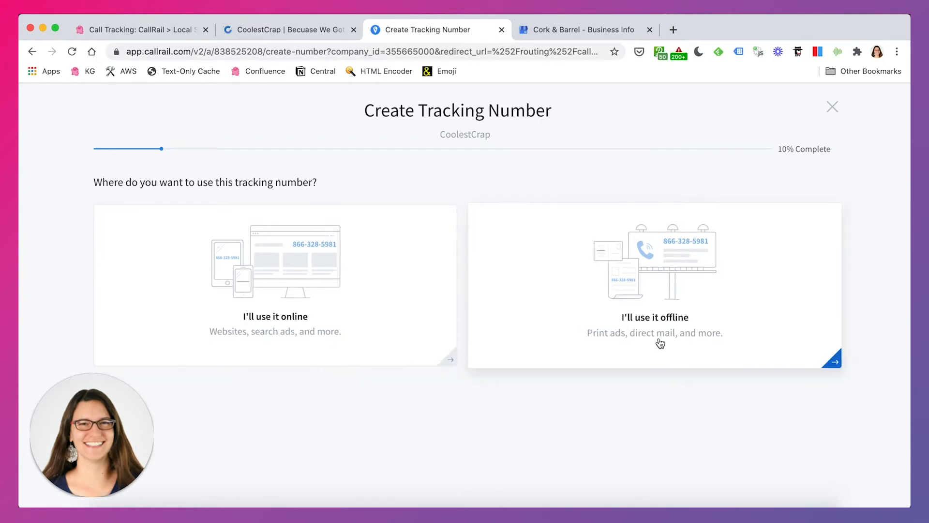
left_click(370, 333)
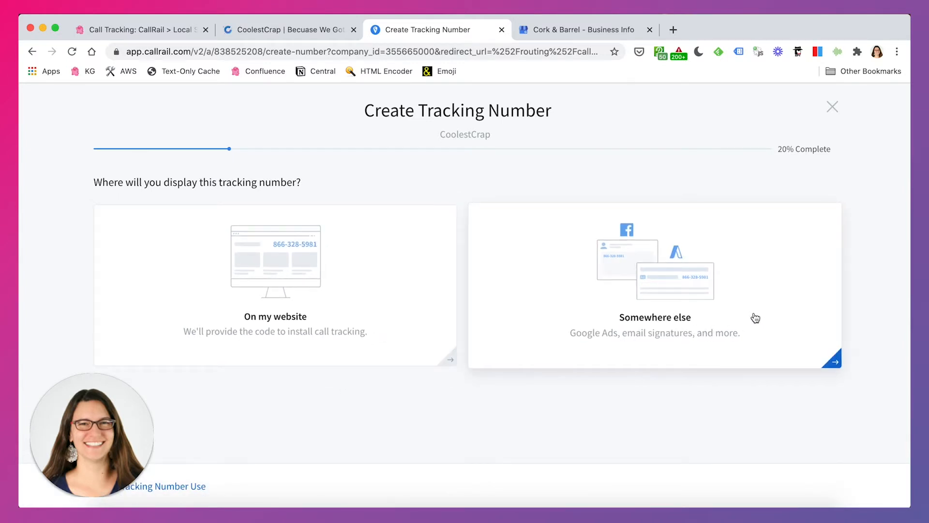
left_click(722, 334)
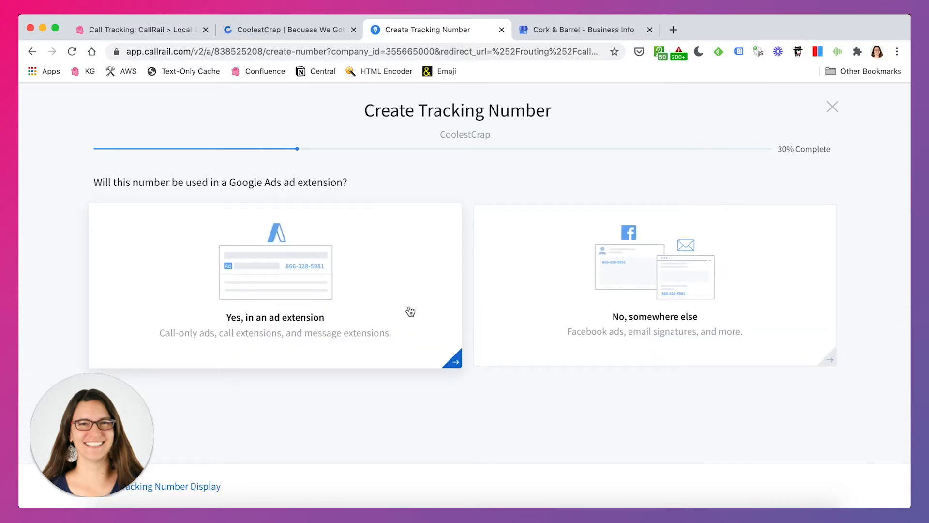
left_click(744, 326)
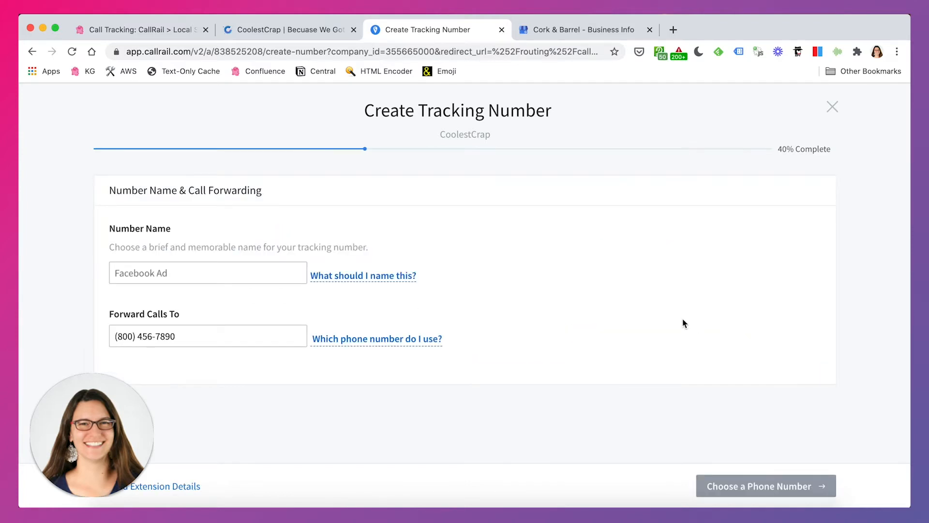
- Name the tracking number "Google My Business" and continue to choosing a phone number
type("Google ")
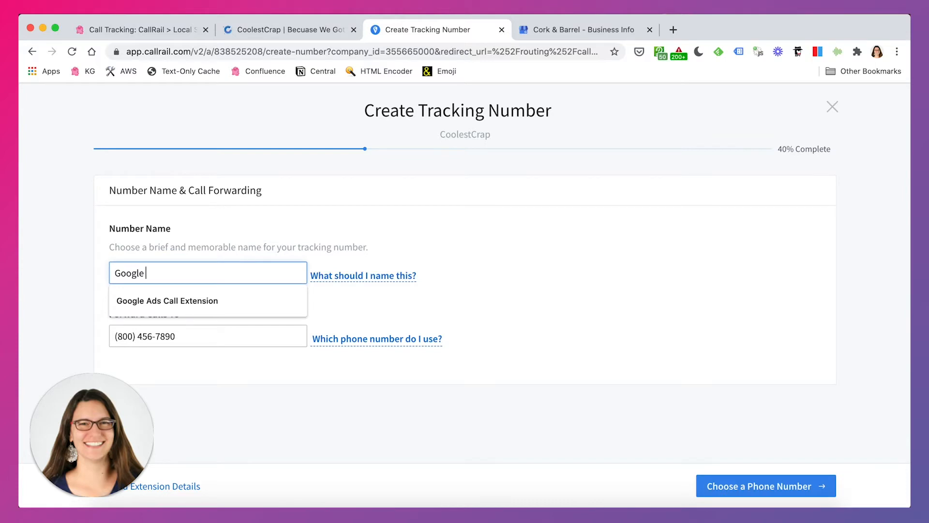
type("My Business")
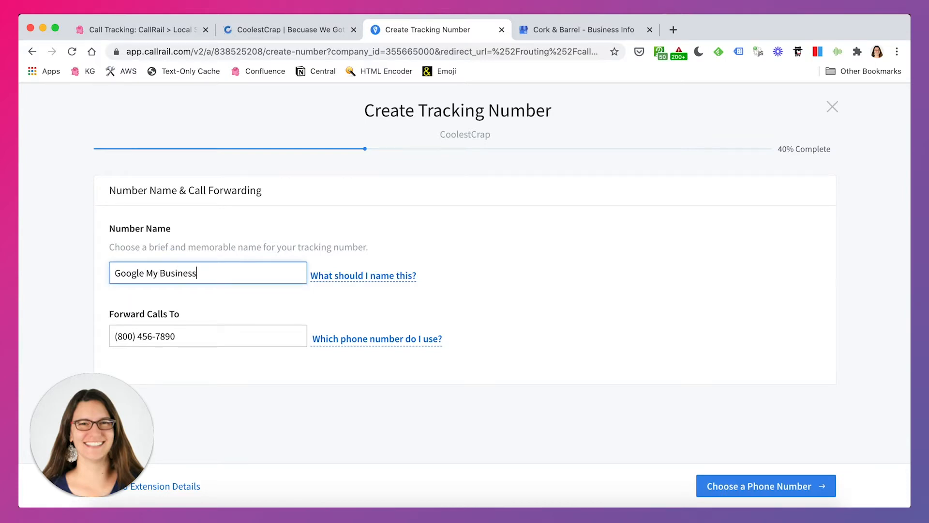
left_click(234, 337)
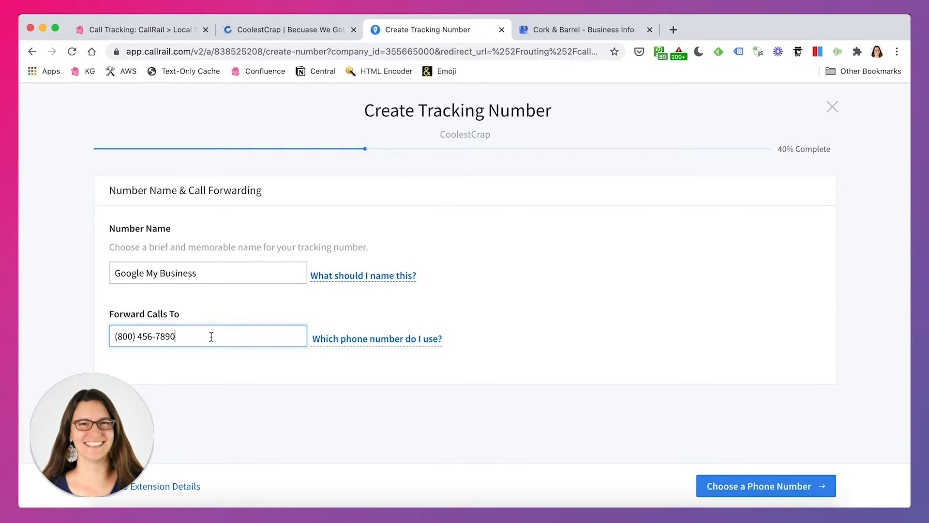
left_click(813, 490)
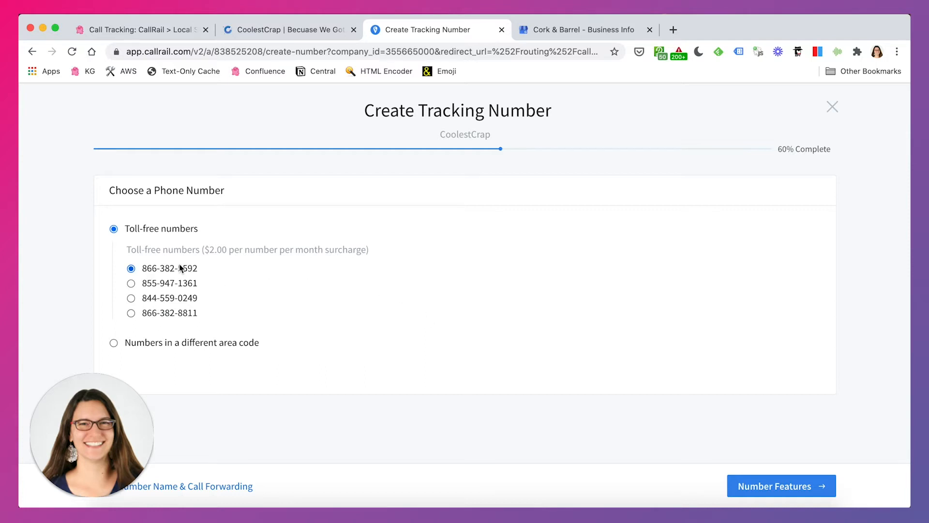
- Choose the third offered number in area code 707 and continue to the number features
left_click(113, 342)
left_click(210, 274)
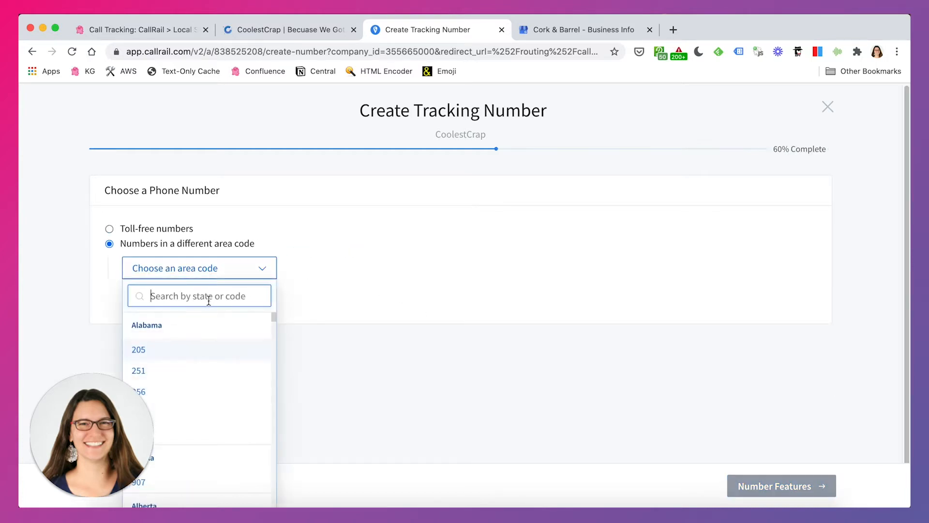
type("707")
left_click(197, 343)
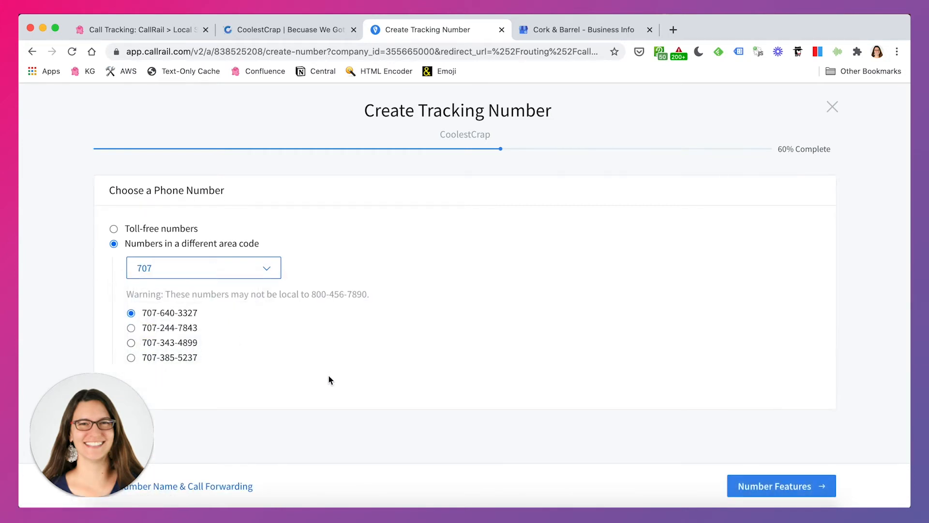
left_click(130, 343)
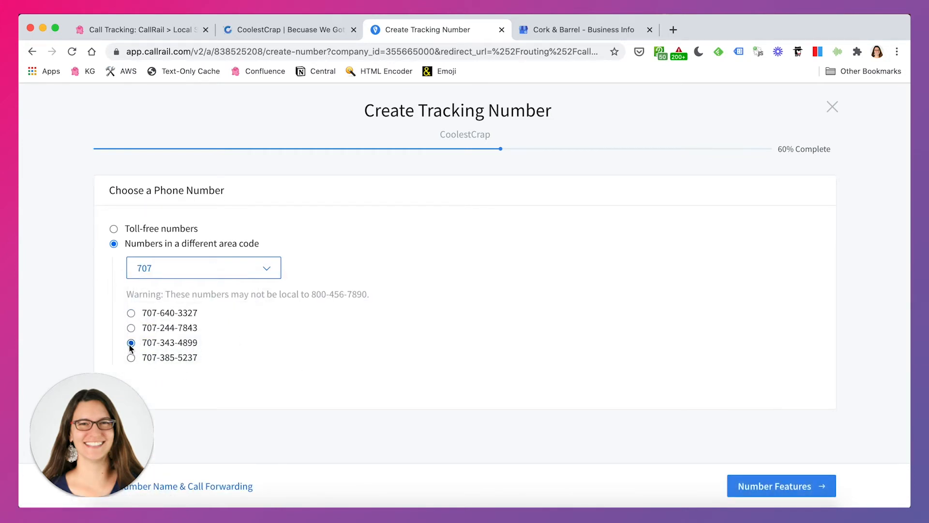
left_click(788, 492)
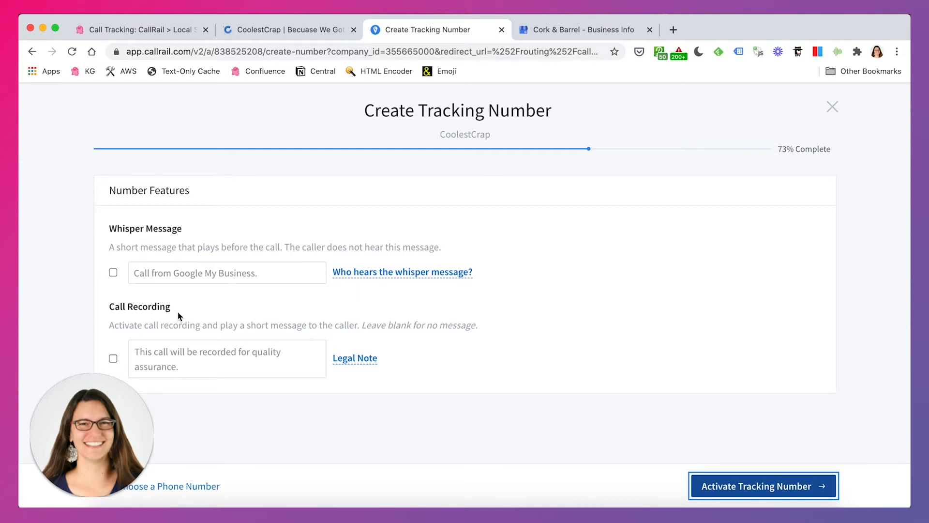
- Activate the tracking number without a whisper message or call recording and expand its review details
left_click(759, 488)
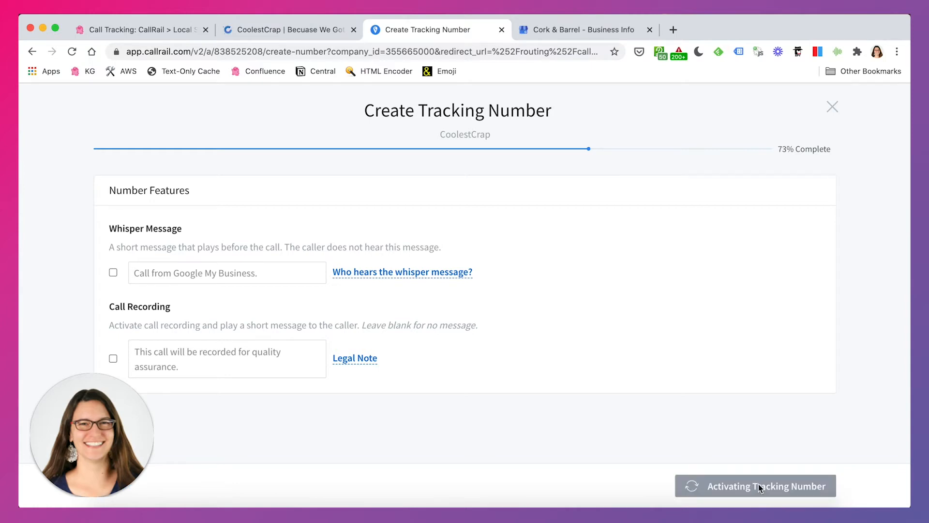
scroll(571, 344, "down", 3)
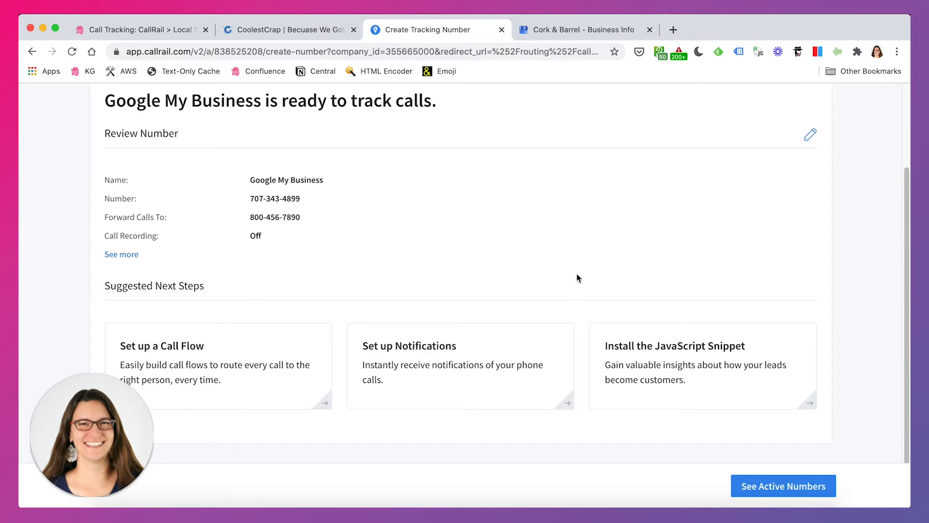
scroll(576, 278, "up", 2)
left_click(117, 329)
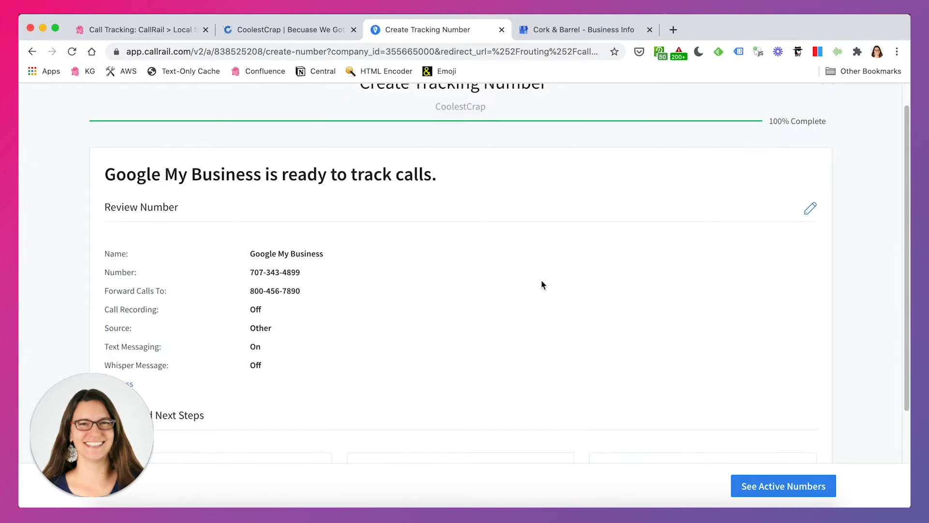
scroll(542, 285, "down", 4)
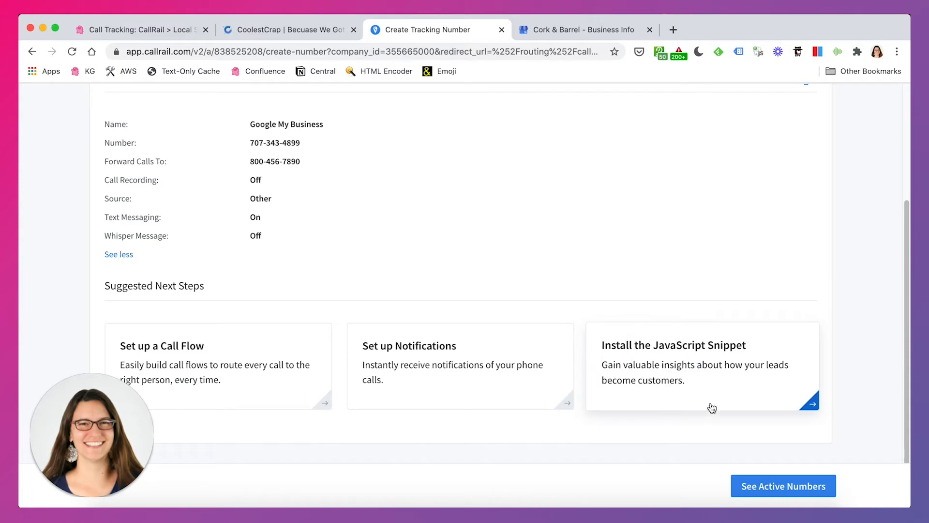
- Set the new Google My Business number's tracking source to Google My Business in its number insertion options and save
left_click(783, 488)
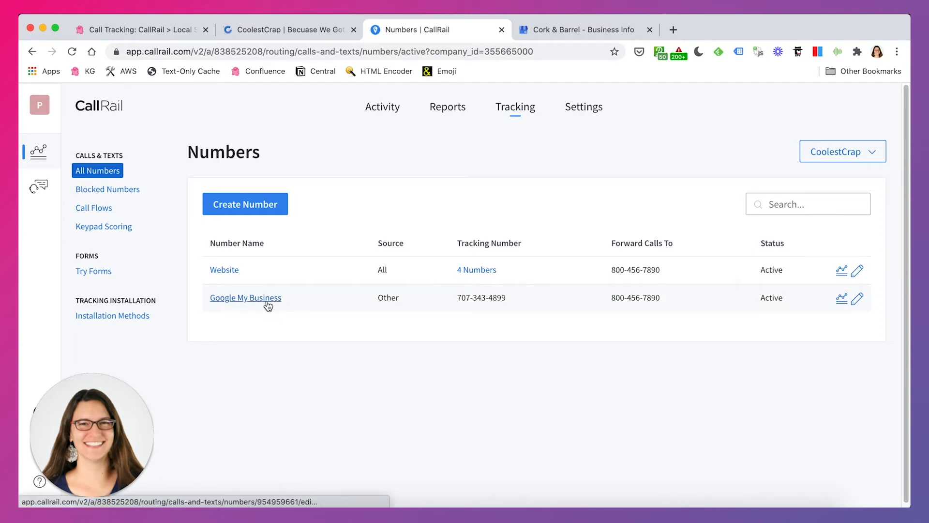
left_click(857, 298)
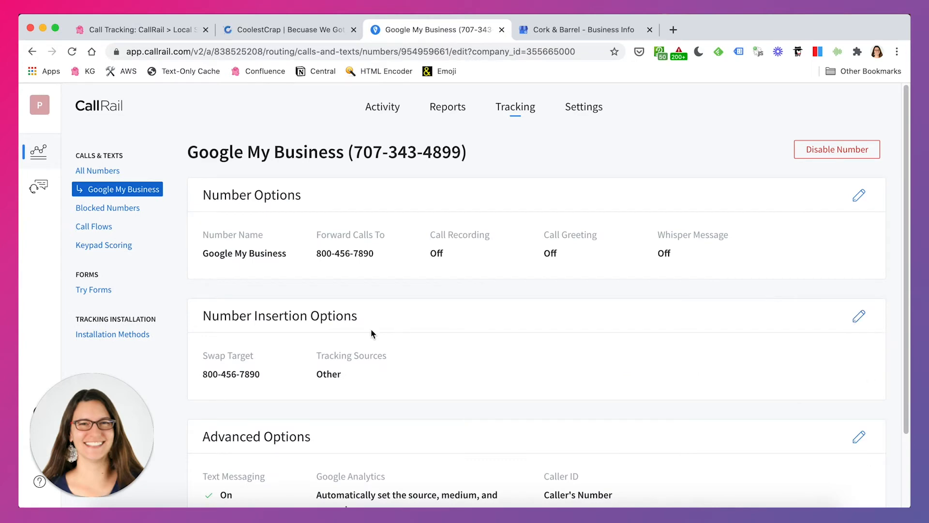
left_click_drag(279, 315, 320, 315)
left_click(858, 316)
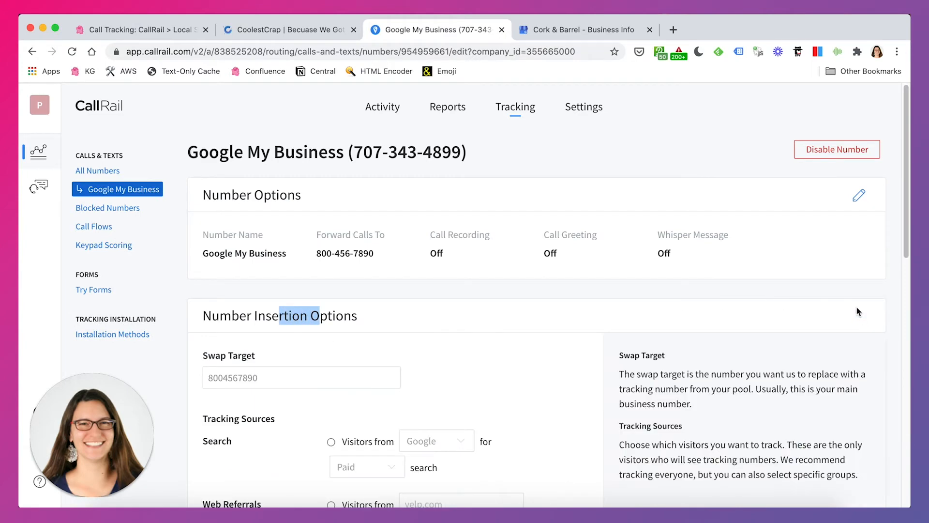
scroll(649, 379, "down", 4)
scroll(599, 386, "down", 3)
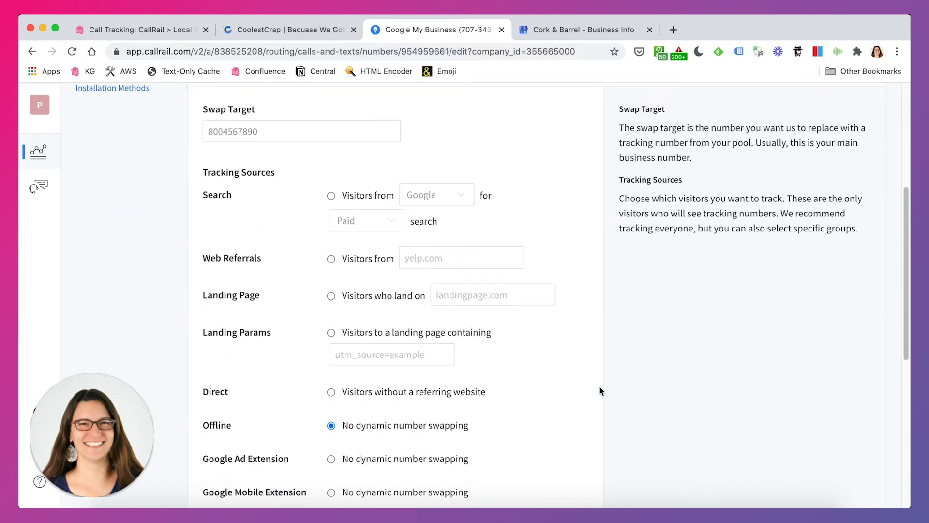
scroll(405, 413, "down", 1)
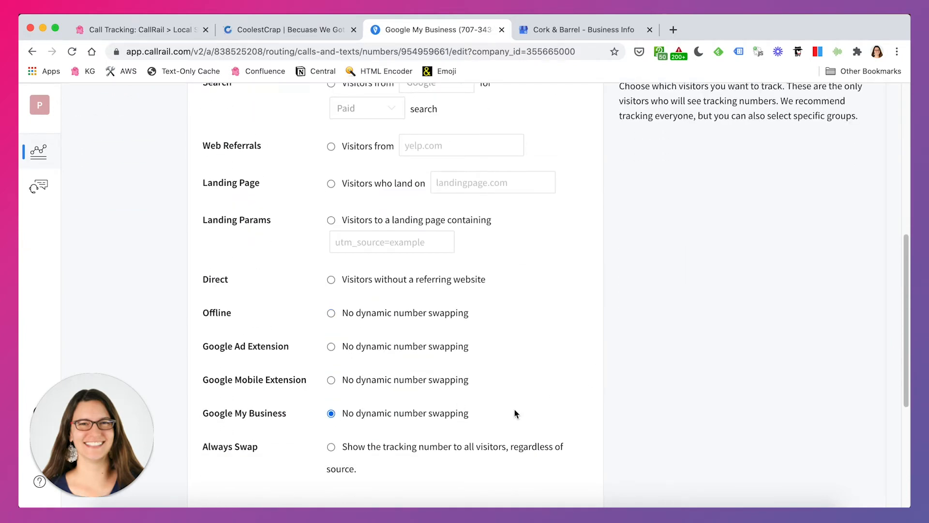
scroll(515, 412, "down", 2)
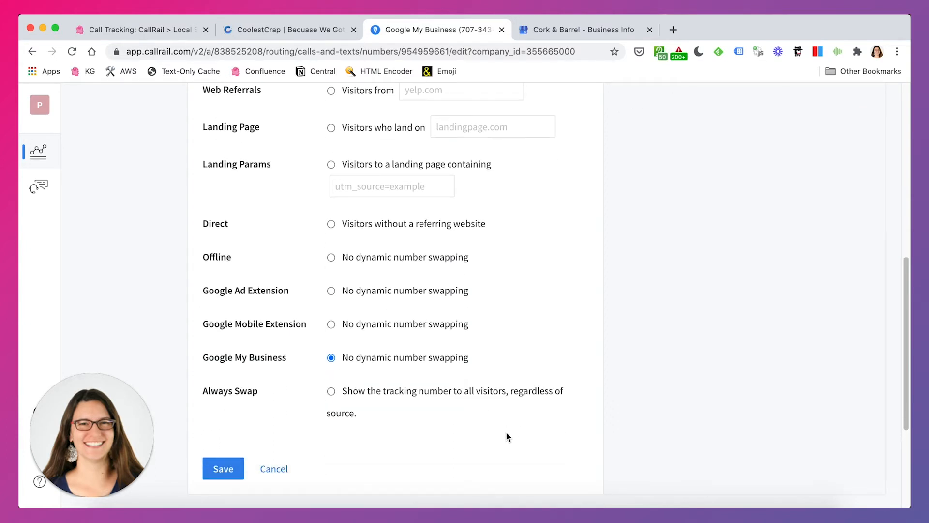
scroll(507, 437, "down", 2)
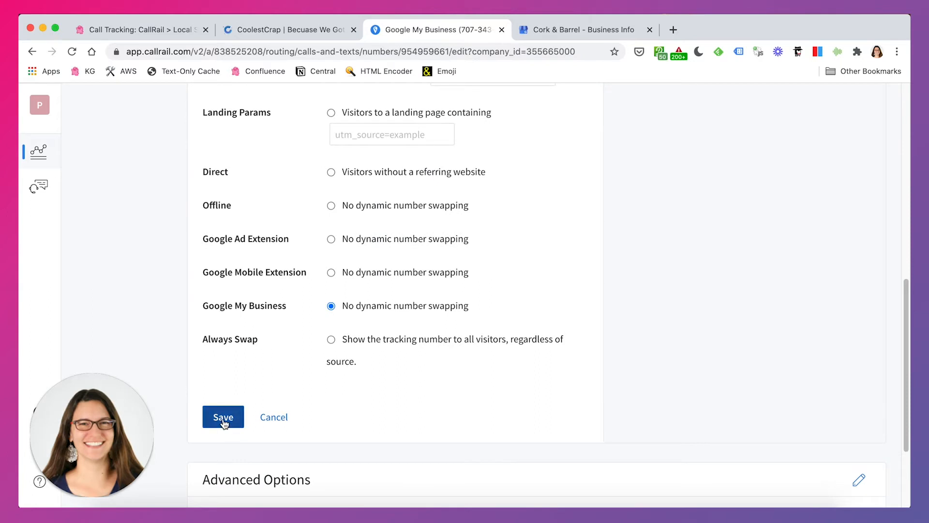
left_click(221, 417)
left_click(677, 350)
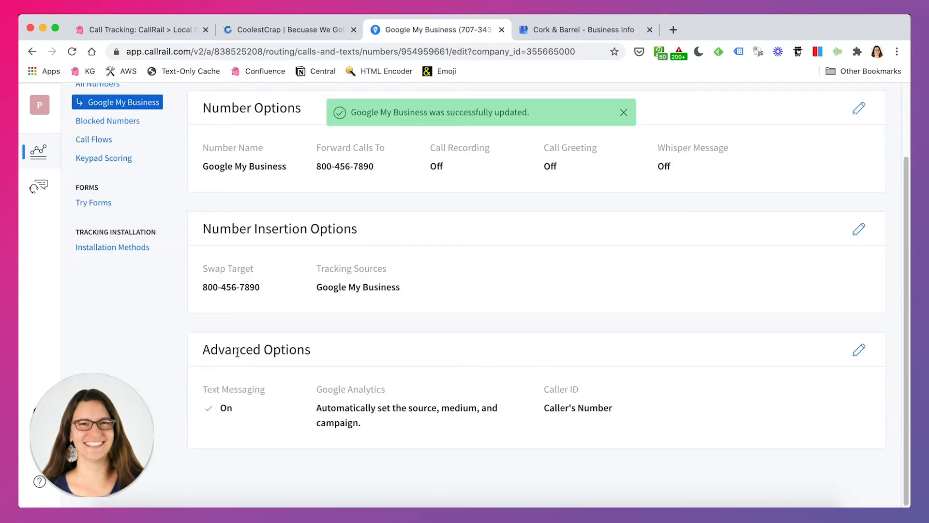
- Open the number's Advanced Options for editing and examine the automatic Google Analytics source, medium and campaign
left_click_drag(237, 351, 332, 358)
left_click(467, 365)
left_click(859, 354)
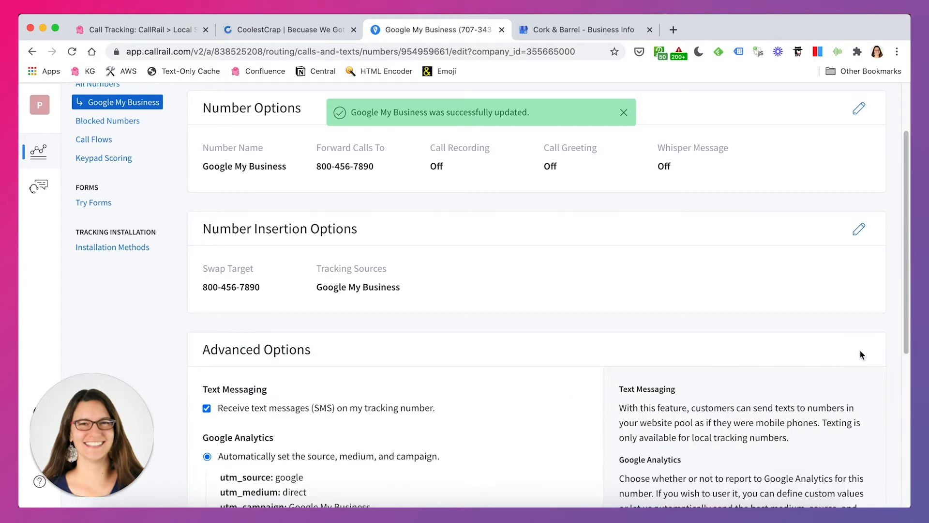
scroll(614, 391, "down", 3)
scroll(613, 393, "down", 2)
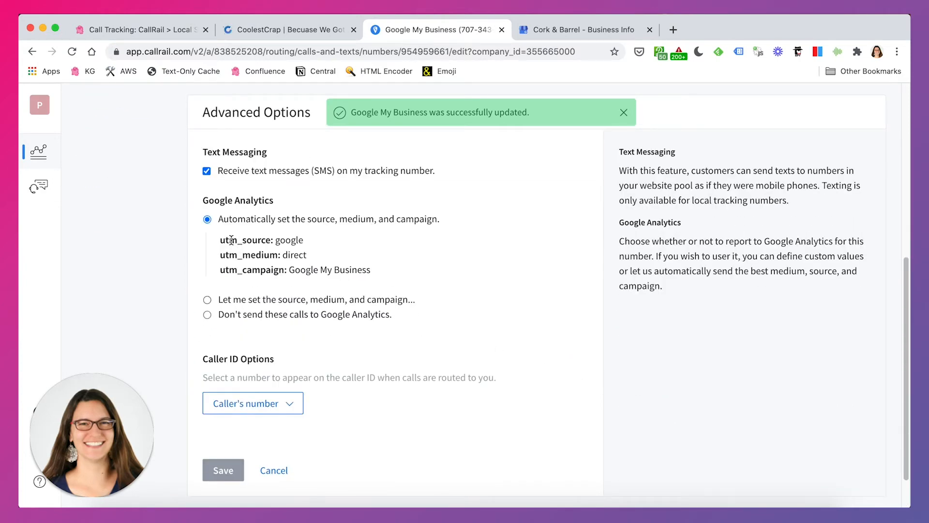
left_click_drag(230, 241, 368, 271)
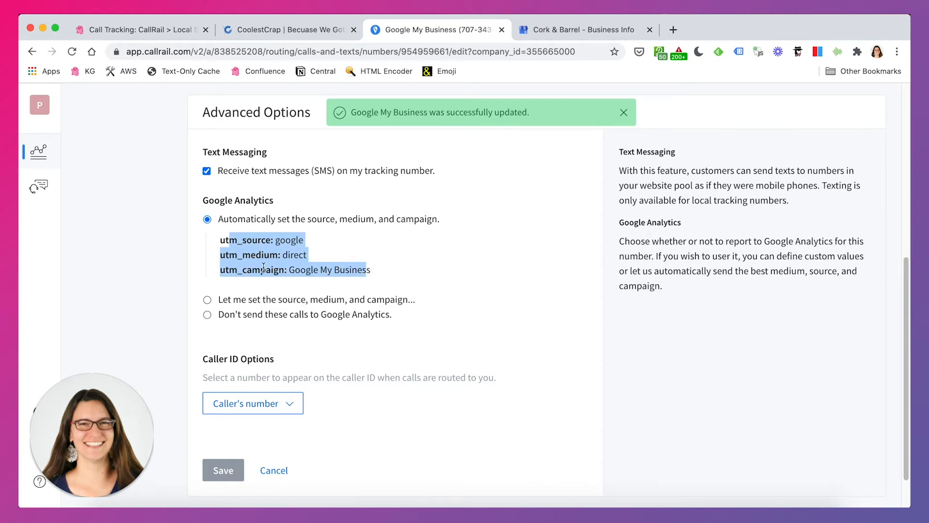
left_click(276, 241)
left_click_drag(271, 241, 252, 240)
left_click(274, 258)
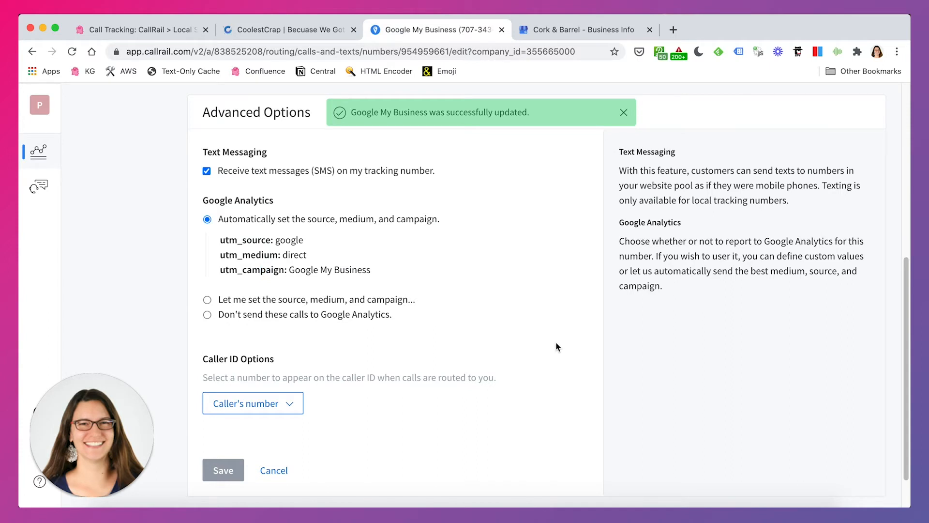
scroll(557, 345, "down", 1)
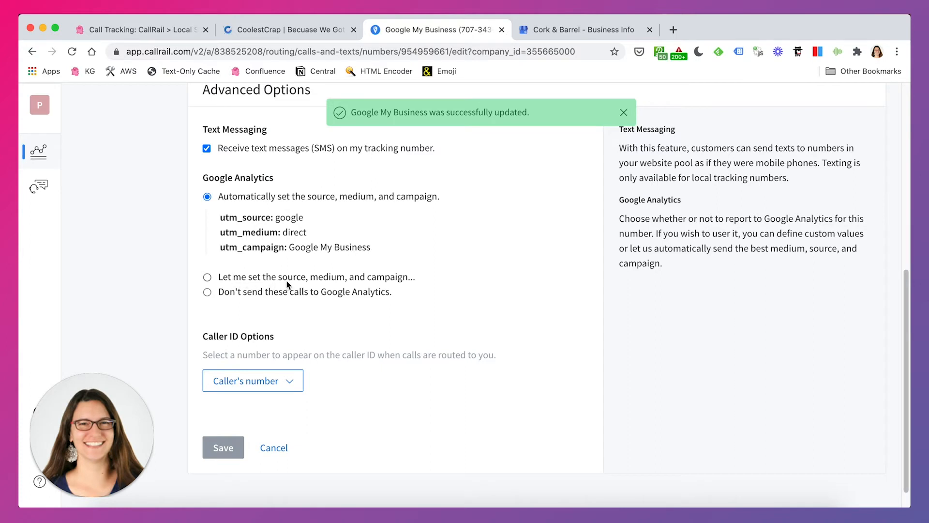
- Switch Google Analytics to custom values, with utm_source "google my business" and utm_medium "organic"
left_click(207, 277)
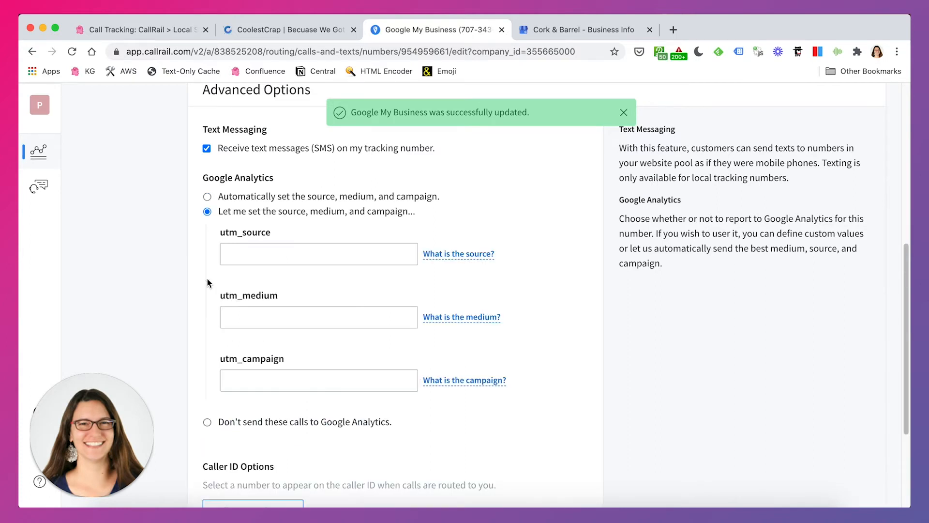
left_click(293, 257)
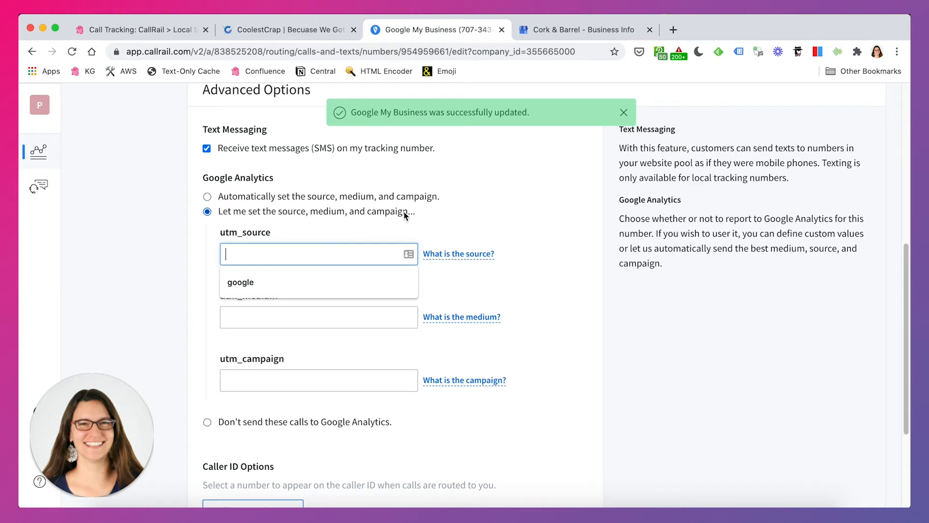
type("google my ")
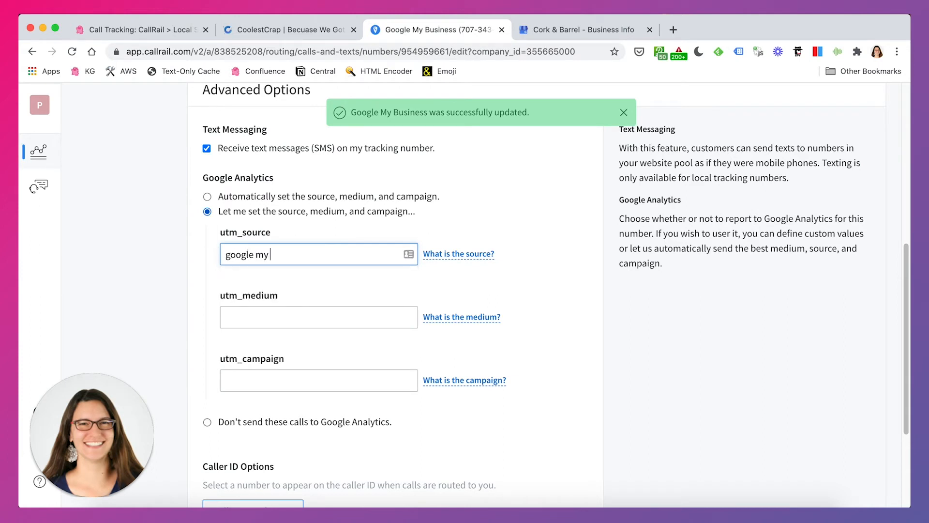
type("business")
left_click(344, 315)
type("organic")
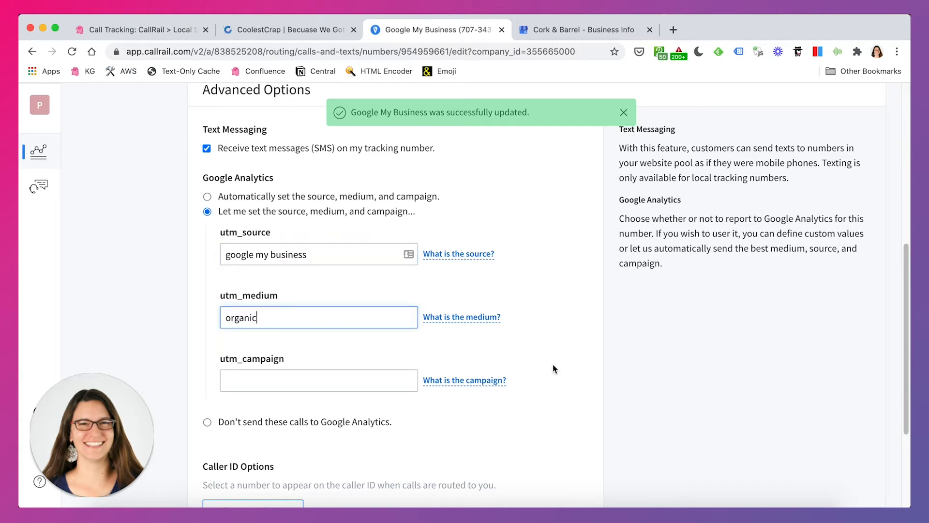
- Set the utm_campaign value to "gmb-phone"
scroll(555, 370, "down", 1)
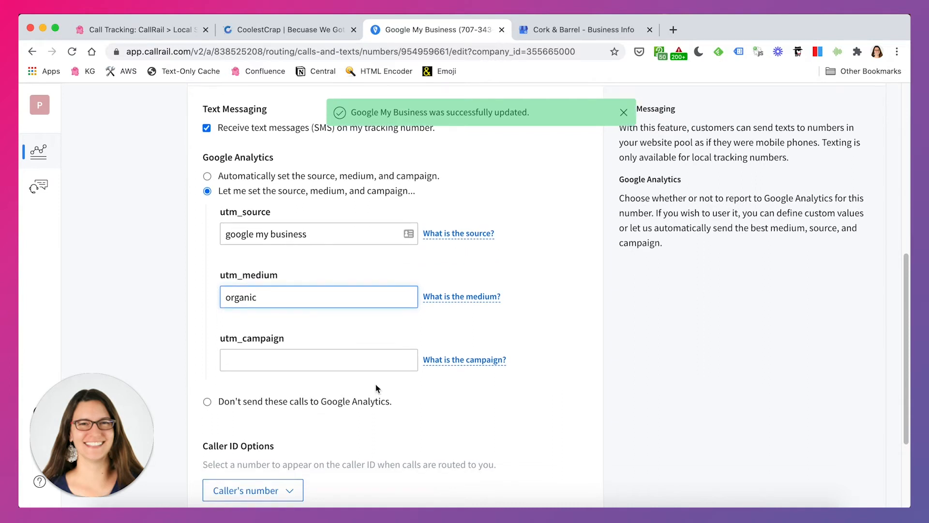
left_click(352, 361)
left_click(361, 359)
type("m")
key("BackSpace")
type("gmb-phone")
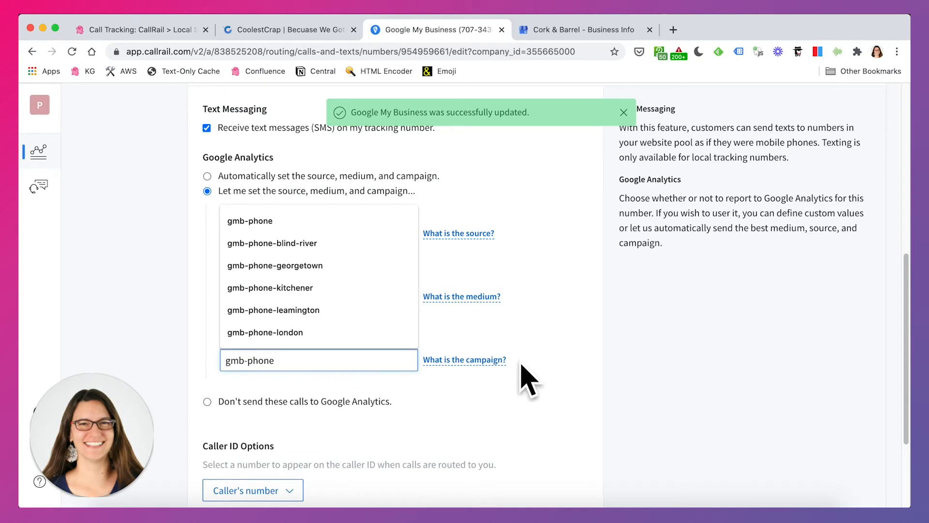
- Save the number's Advanced Options with the custom Google Analytics values and dismiss the update notifications
left_click(537, 355)
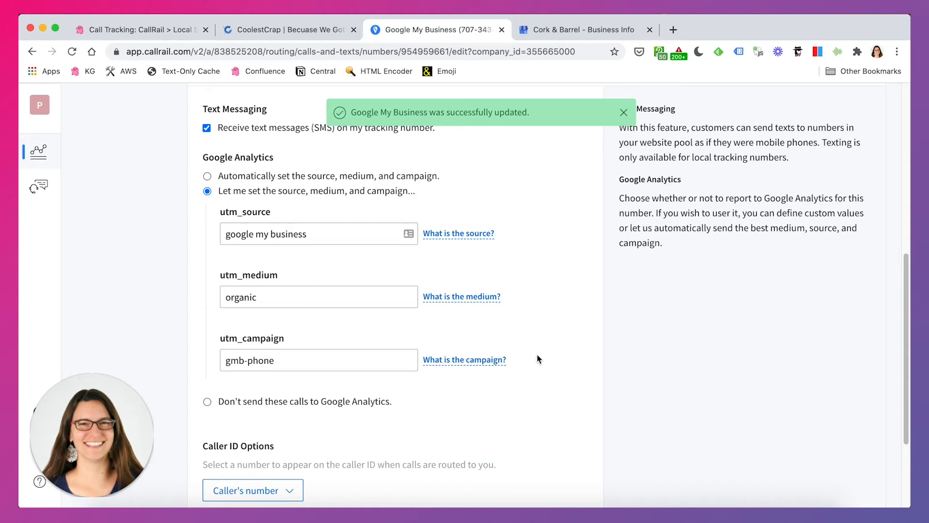
scroll(538, 359, "down", 3)
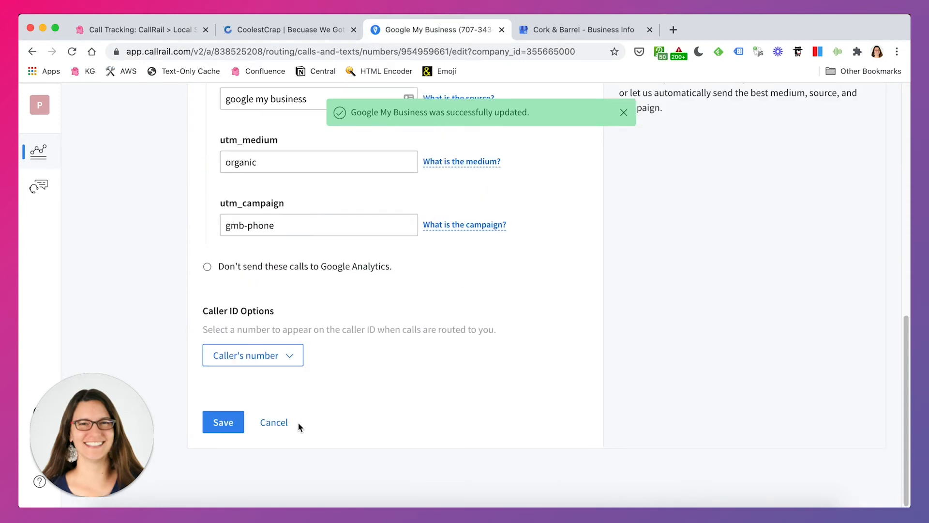
left_click(223, 422)
scroll(546, 351, "up", 3)
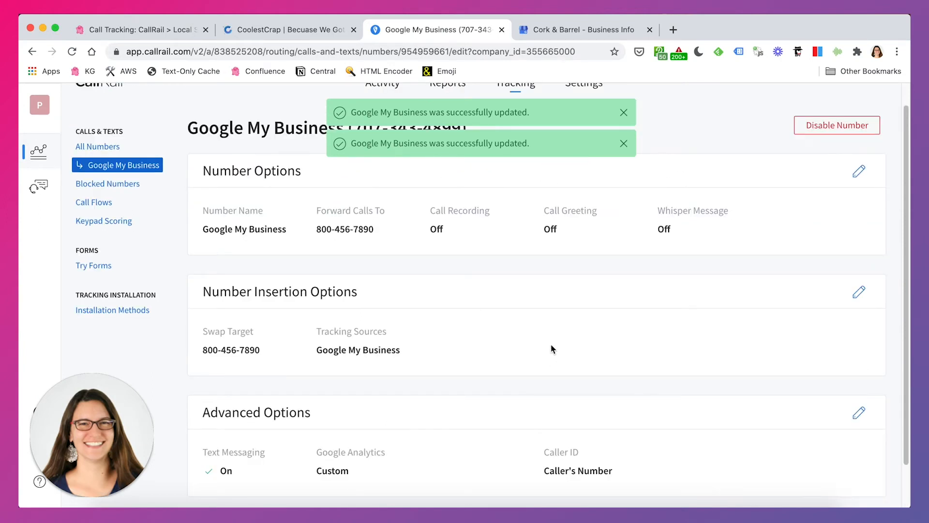
left_click(624, 112)
left_click(623, 113)
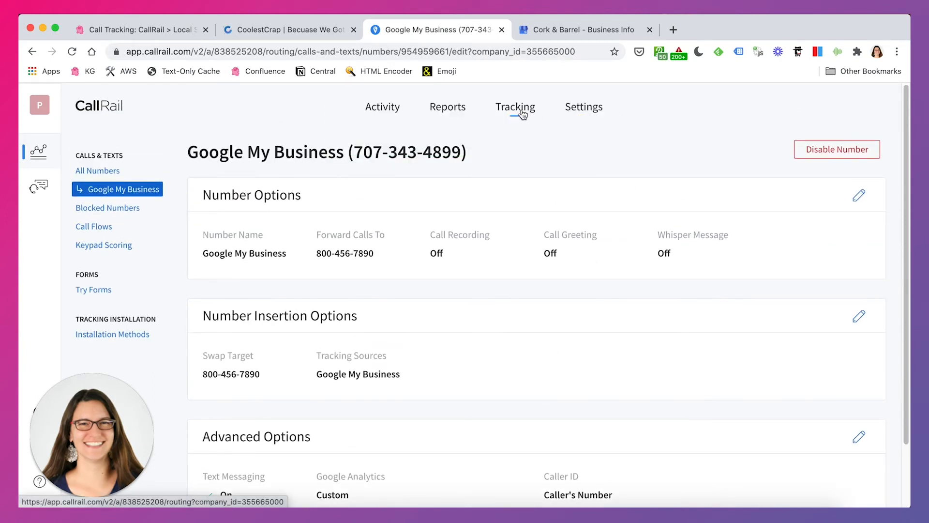
- Open the list of all numbers and examine the Google My Business entry's tracking number and forwarding number
left_click(97, 170)
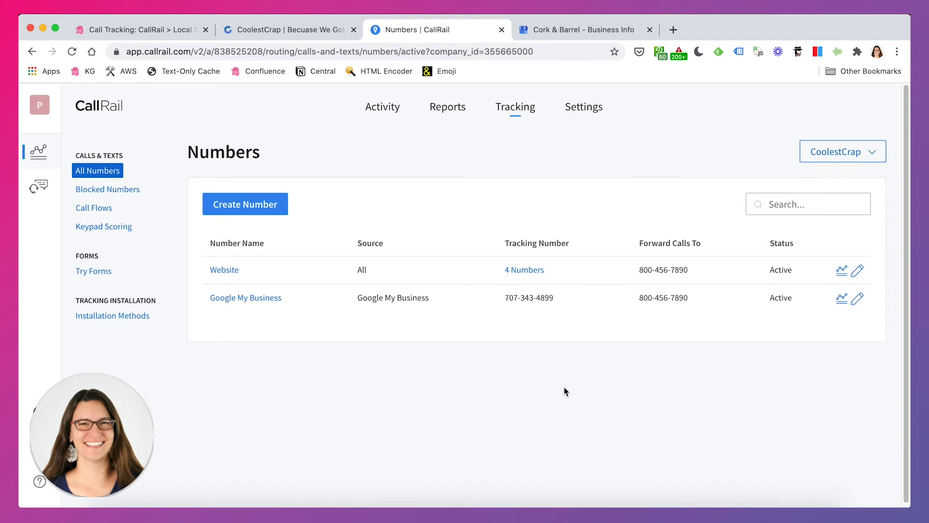
left_click_drag(505, 297, 555, 300)
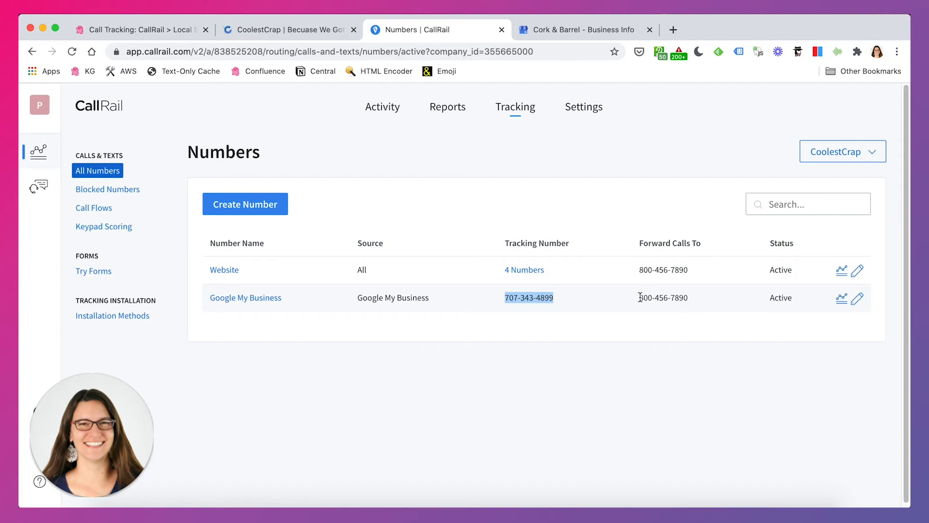
left_click_drag(639, 297, 690, 305)
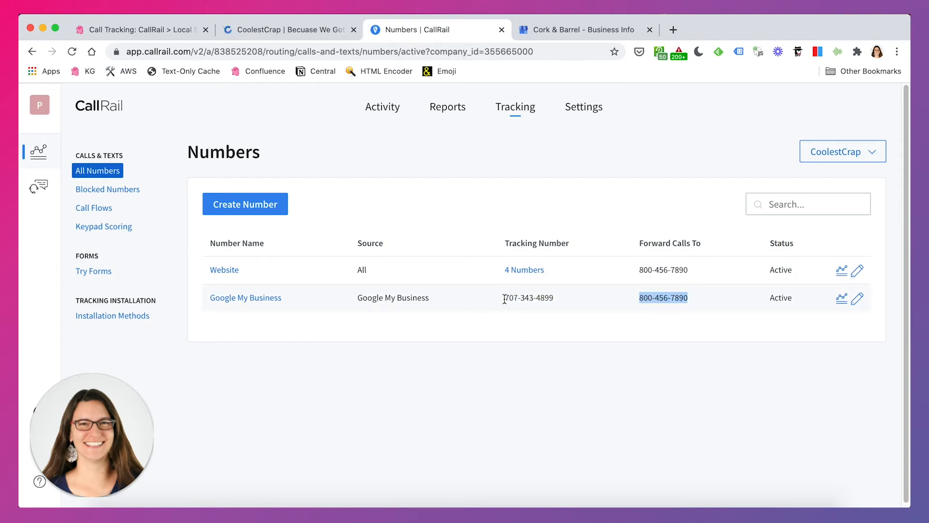
left_click_drag(505, 297, 564, 301)
- In the Cork & Barrel listing on Google My Business, replace the primary phone with the Google My Business tracking number copied from CallRail
left_click(571, 37)
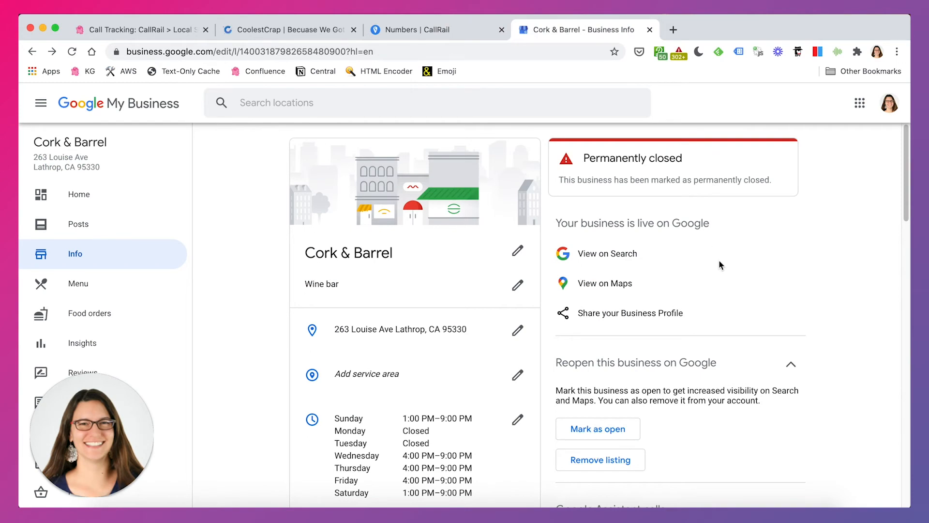
scroll(626, 285, "down", 2)
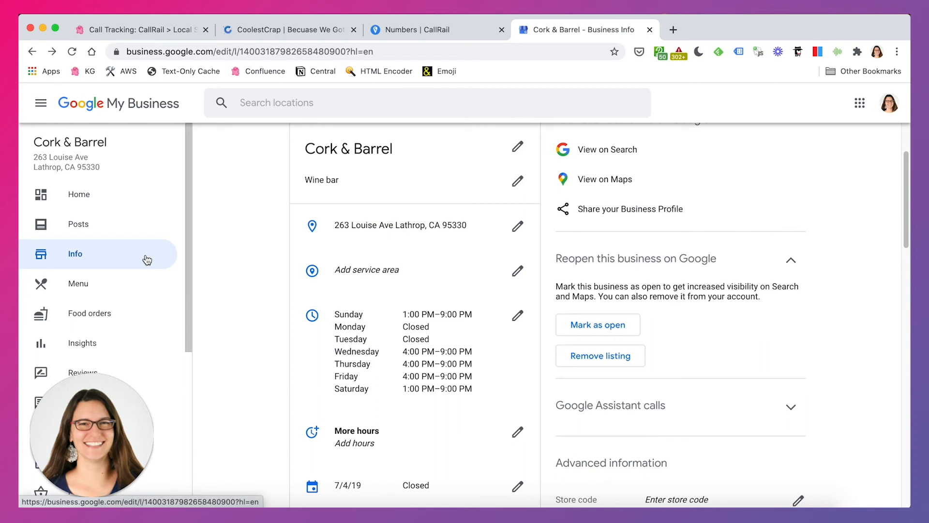
scroll(458, 356, "down", 2)
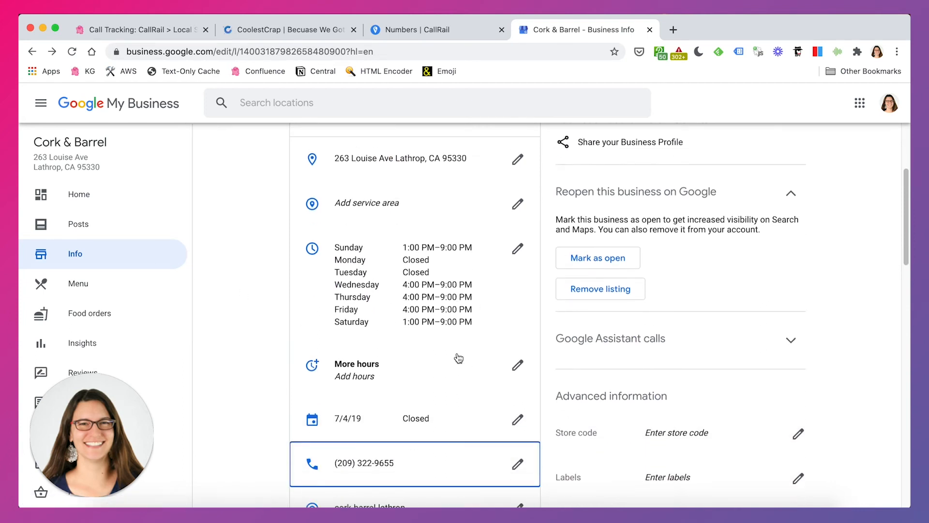
scroll(459, 358, "down", 3)
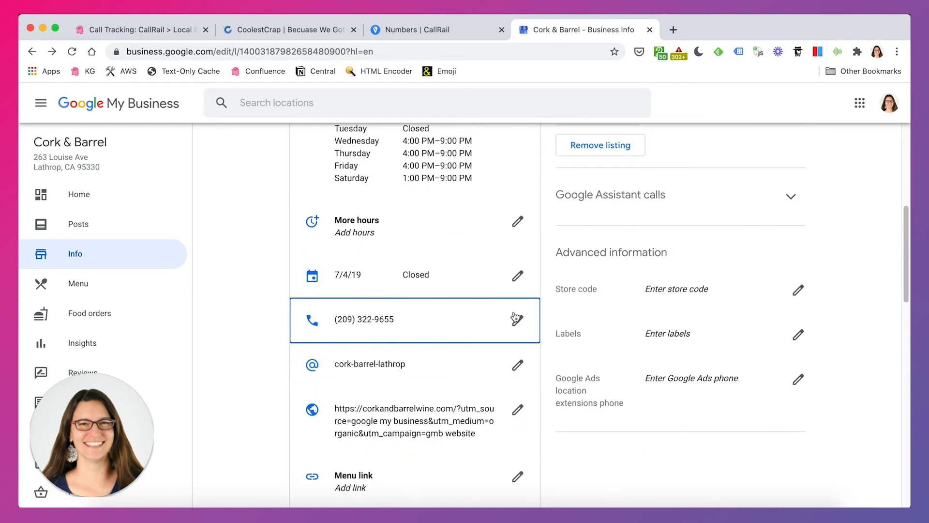
left_click(518, 321)
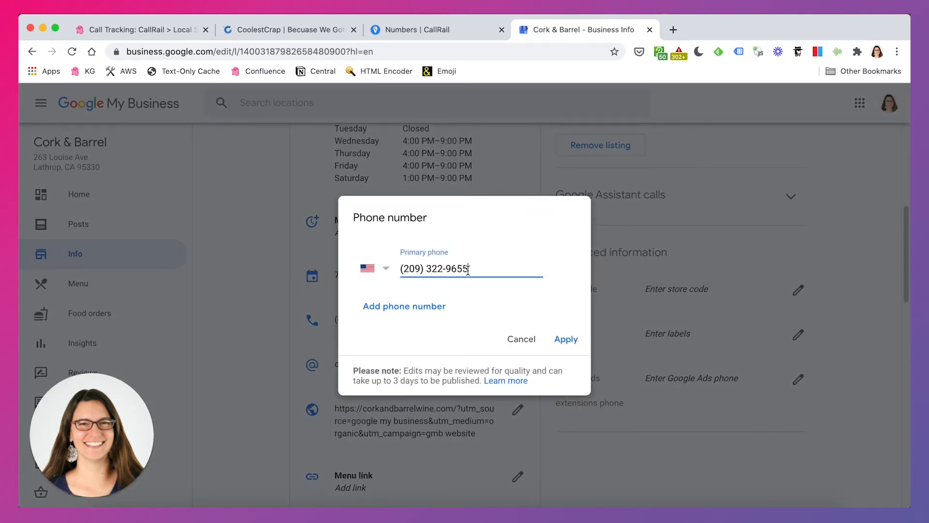
left_click_drag(469, 270, 399, 270)
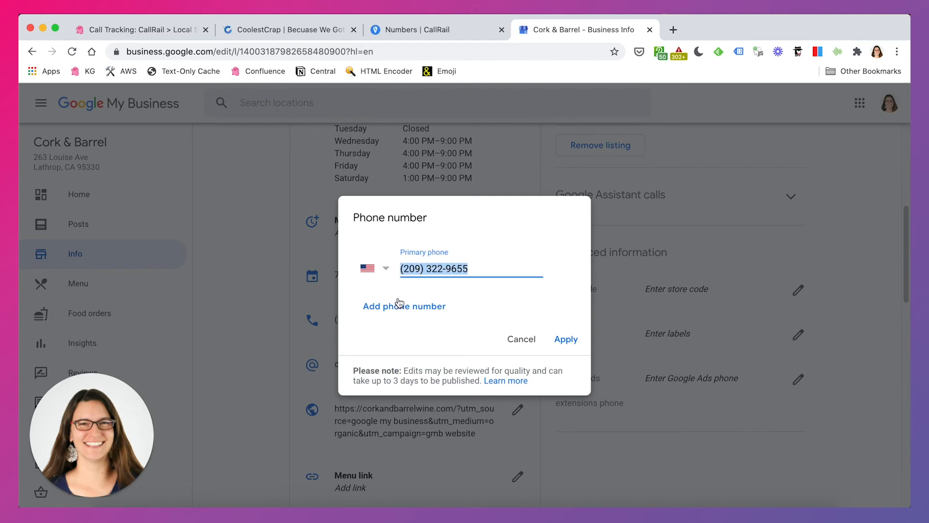
left_click(458, 37)
right_click(541, 297)
left_click(556, 322)
key("ctrl+Tab")
left_click(475, 271)
left_click_drag(477, 271, 390, 266)
key("super+v")
- Add an additional phone to the listing, using the forwarding number copied from the Google My Business entry in CallRail
left_click(422, 308)
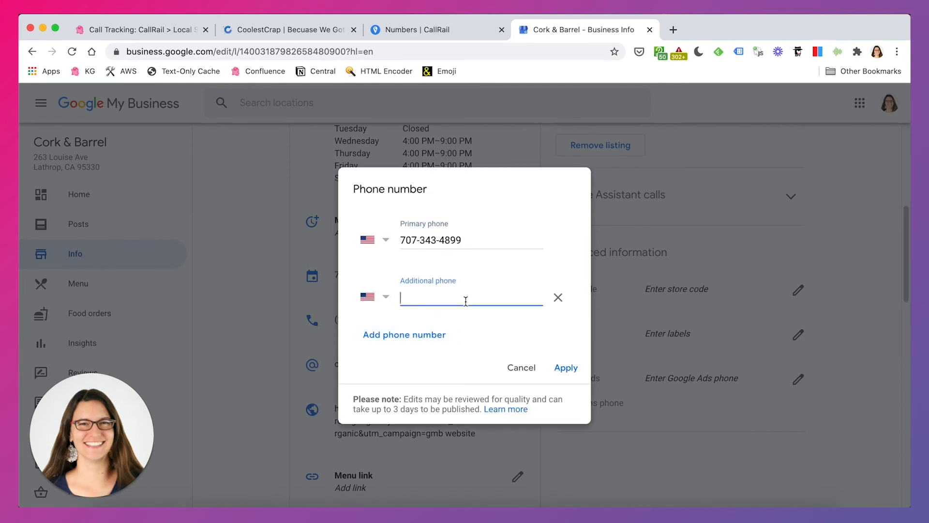
left_click(447, 30)
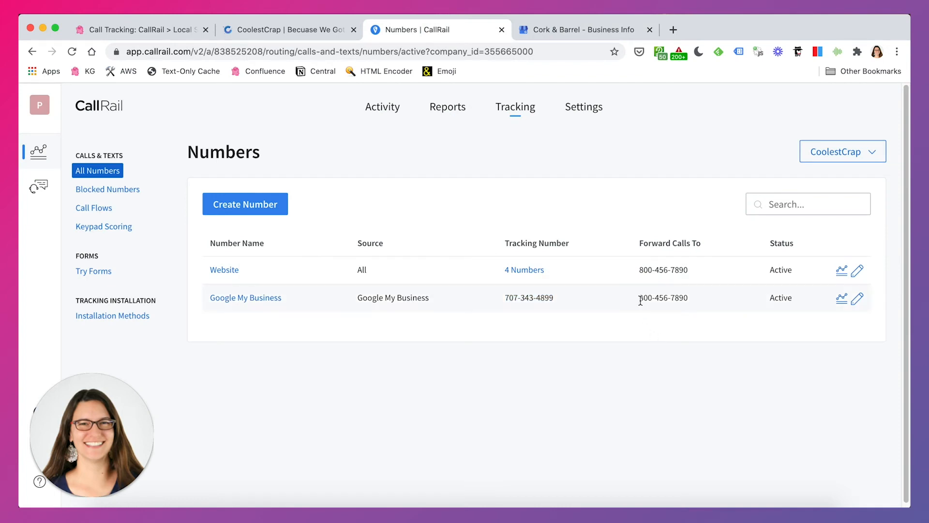
left_click_drag(639, 297, 687, 297)
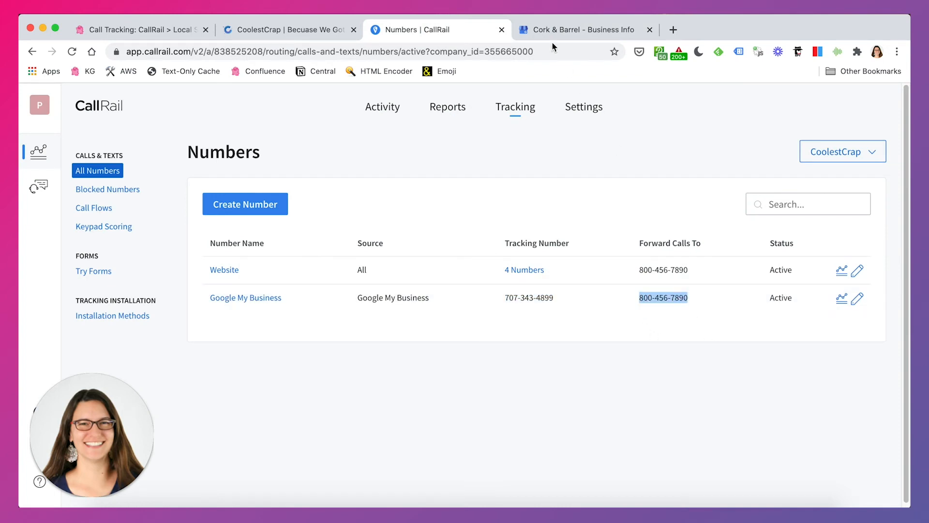
left_click(561, 30)
key("super+v")
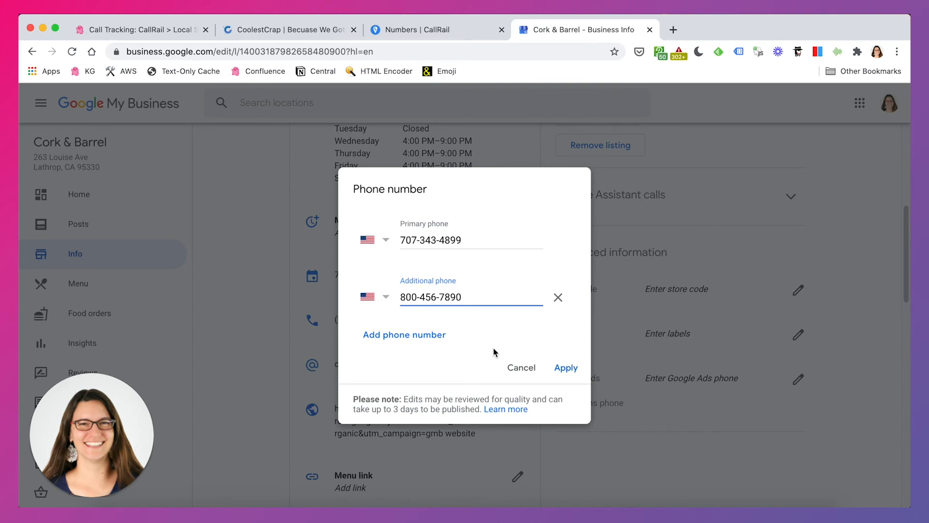
- Review the primary and additional phone entries, and discard the listing's phone number changes
left_click_drag(475, 238, 400, 237)
left_click(469, 239)
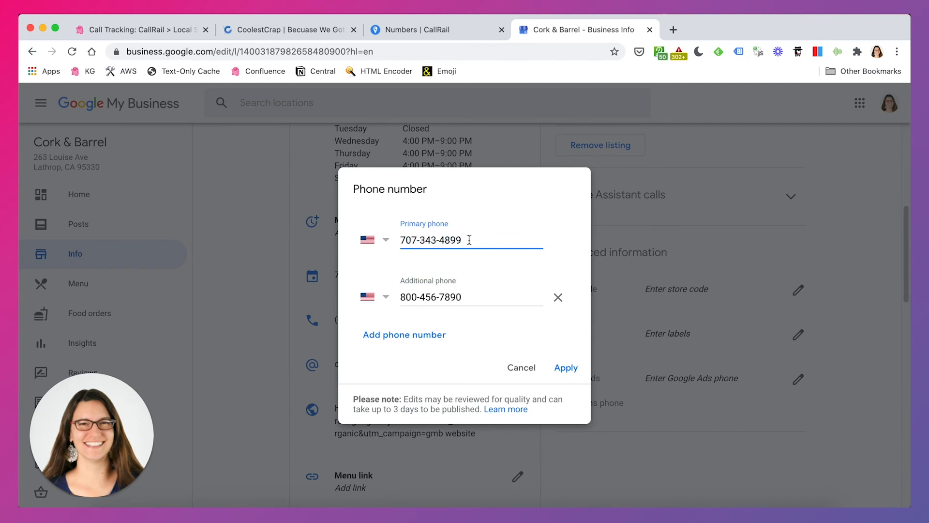
left_click_drag(477, 296, 400, 303)
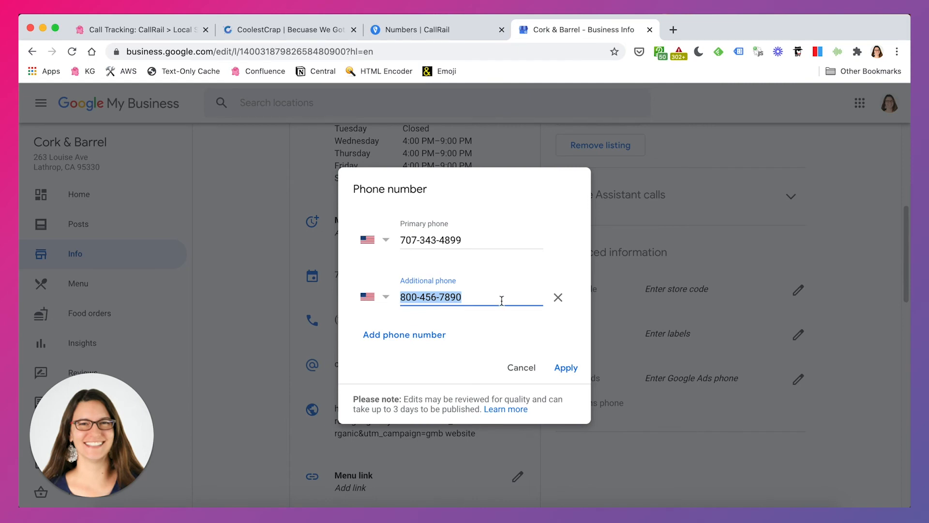
left_click(499, 297)
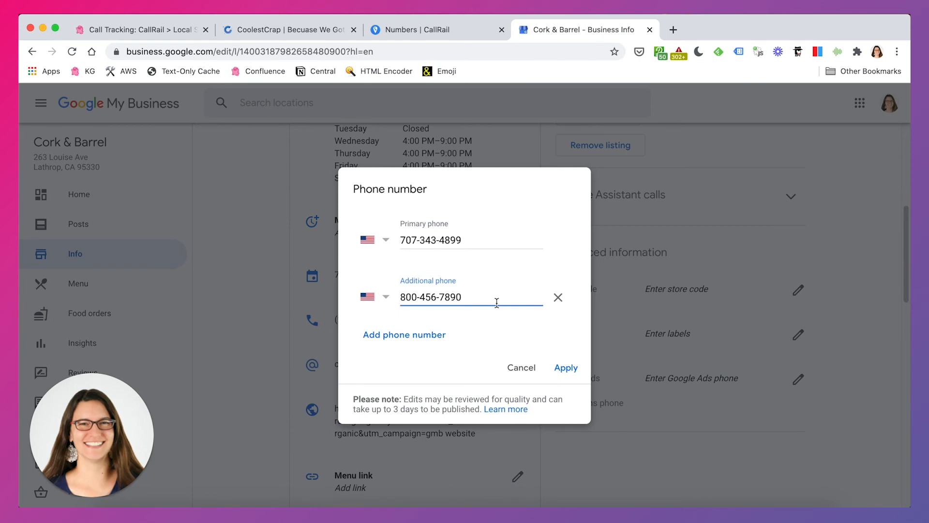
left_click(519, 369)
scroll(641, 309, "up", 1)
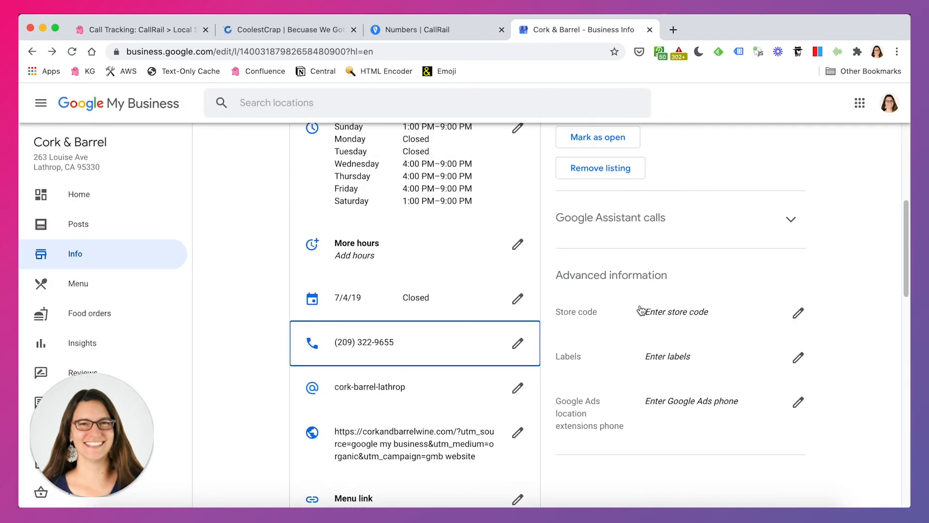
- Search Google in a new tab for "pigzilla seo" and refine the query to "pigzilla st pete"
left_click(673, 30)
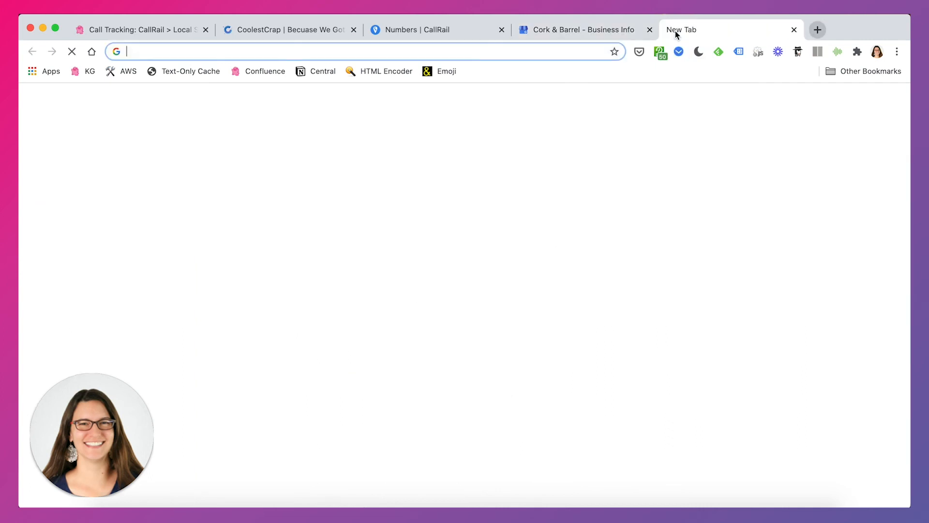
type("pigzilla seo")
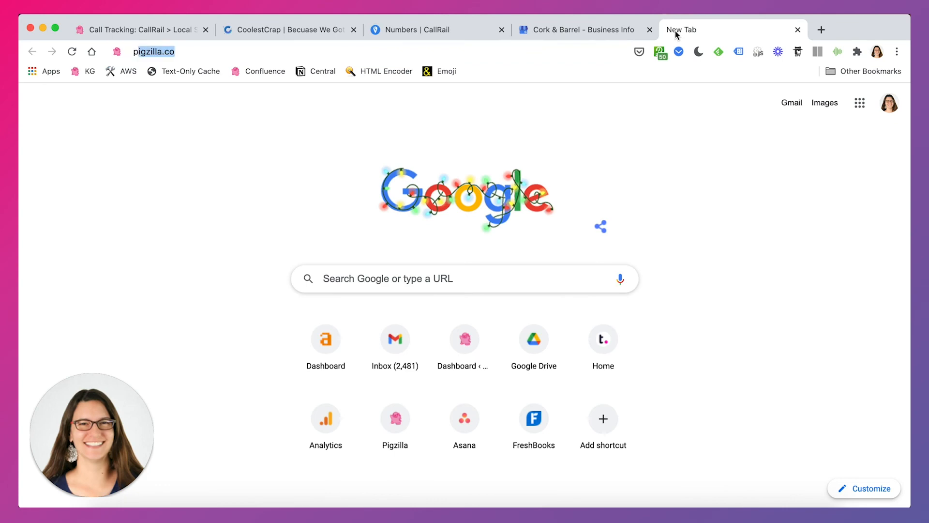
key("Return")
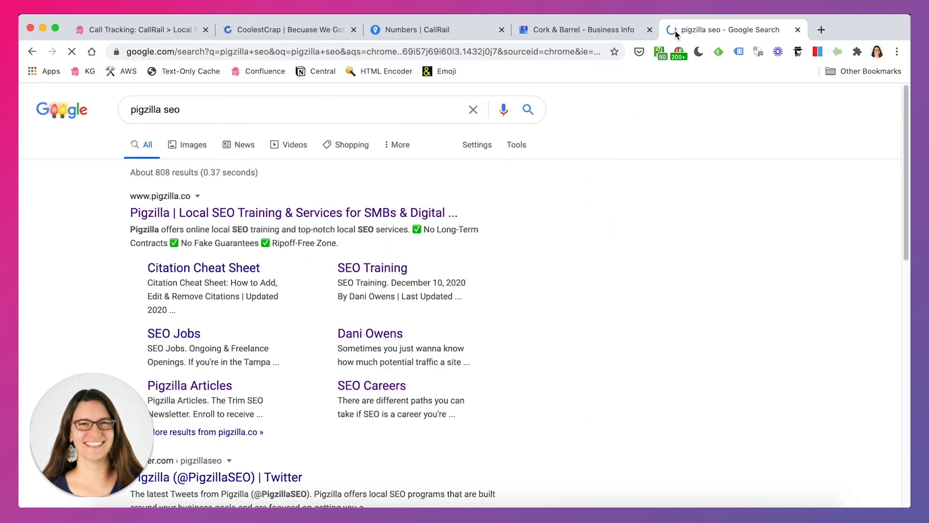
left_click(175, 115)
key("BackSpace")
key("BackSpace")
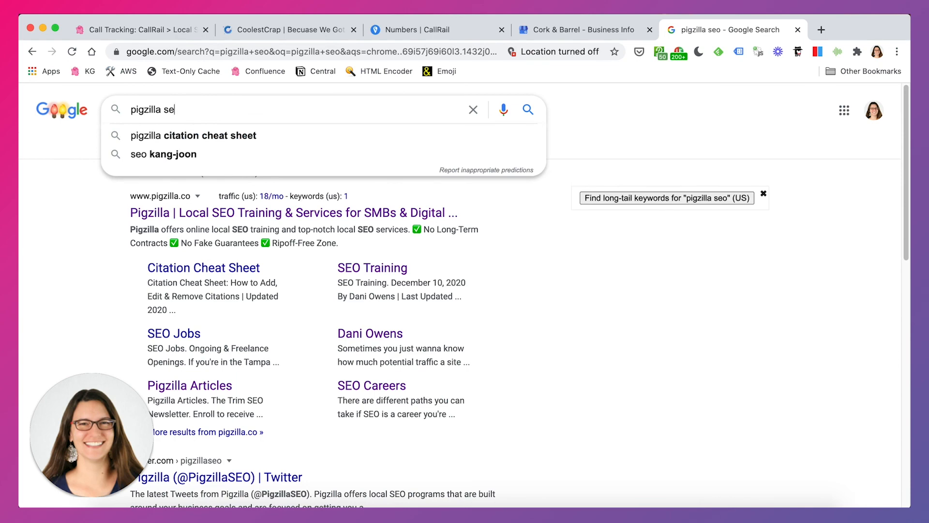
type("t pete")
key("Return")
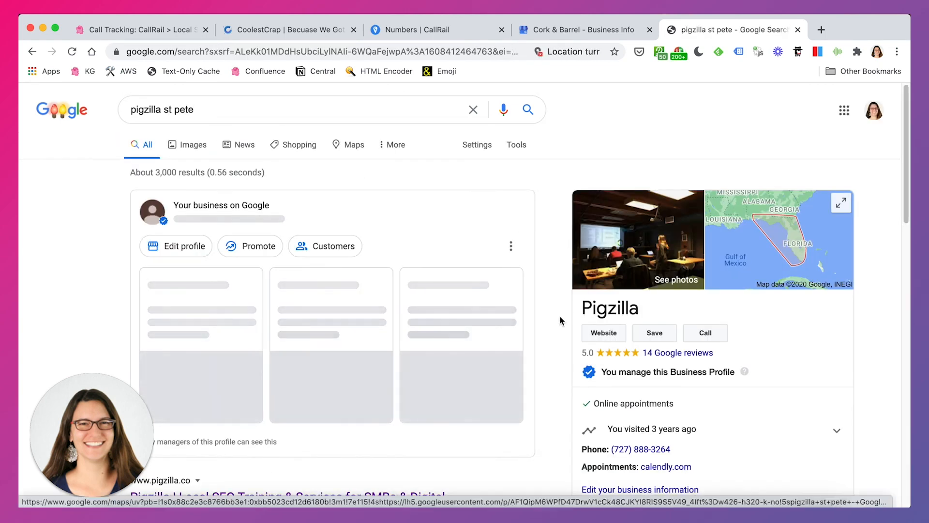
- Compare the phone number in Pigzilla's business profile with the Google My Business tracking number in CallRail
scroll(560, 321, "down", 3)
left_click_drag(671, 391, 582, 393)
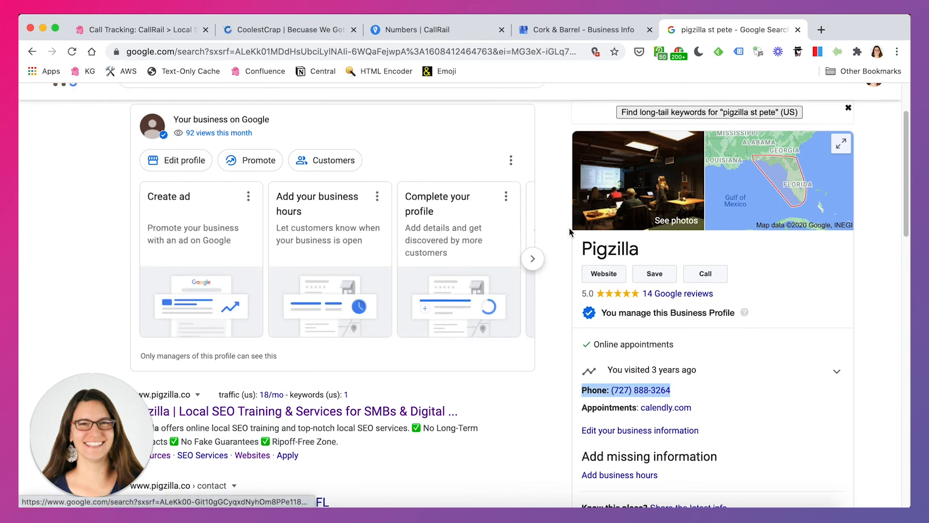
left_click(438, 28)
left_click(506, 299)
left_click_drag(506, 298, 567, 303)
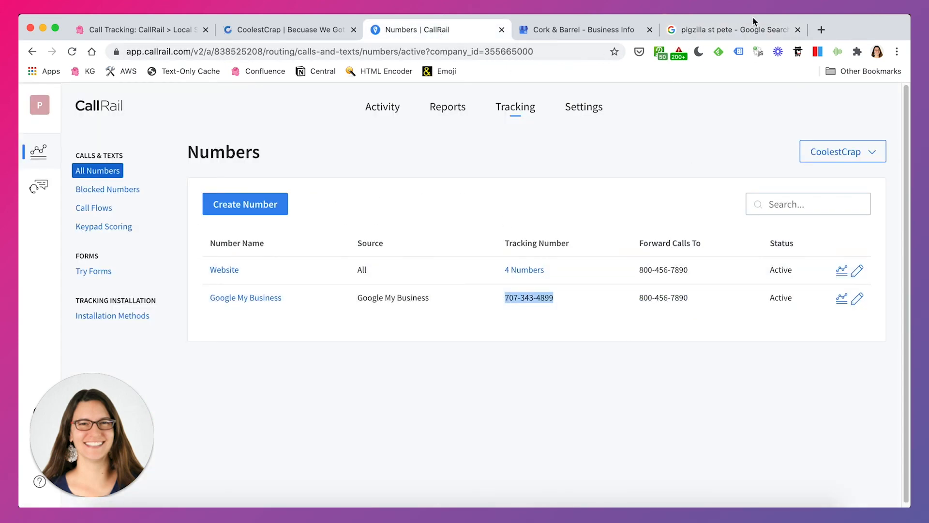
left_click(740, 30)
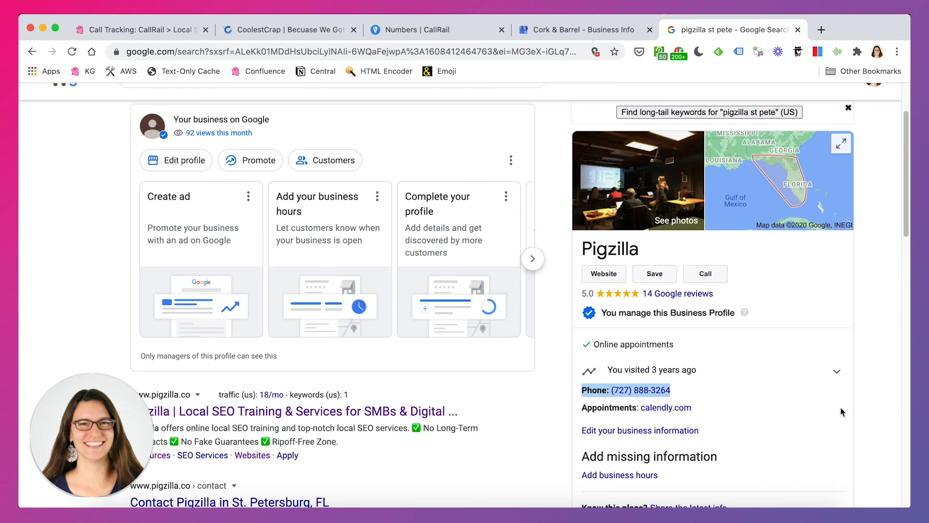
left_click(866, 410)
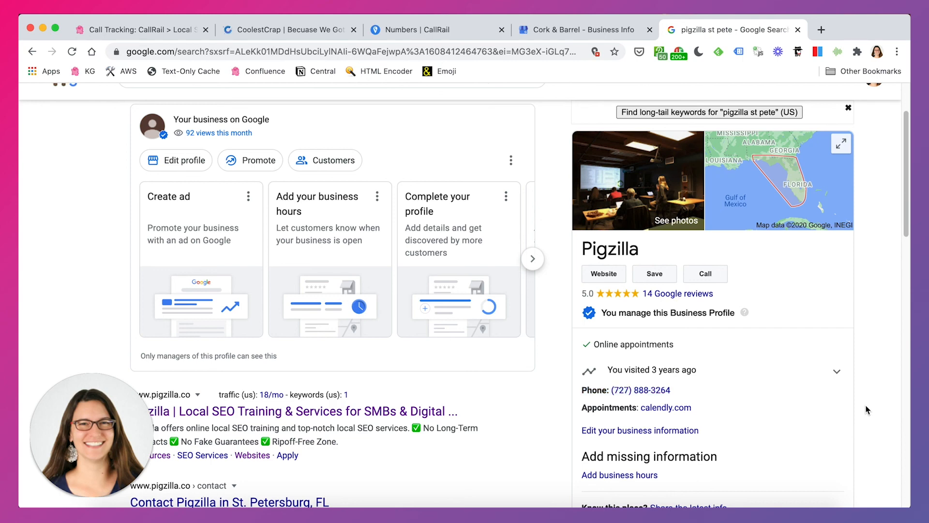
- Close the Google search results and return to the CallRail numbers list
left_click(798, 29)
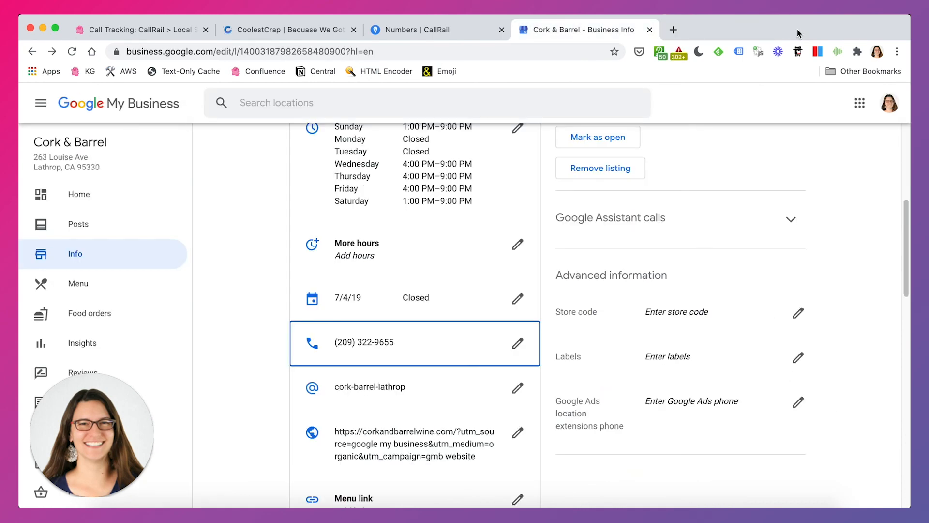
left_click(448, 30)
left_click(402, 389)
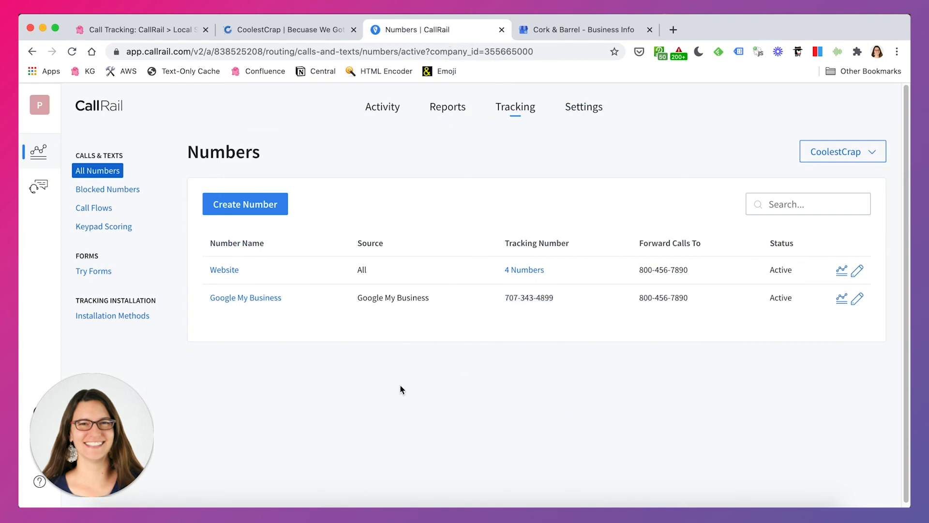